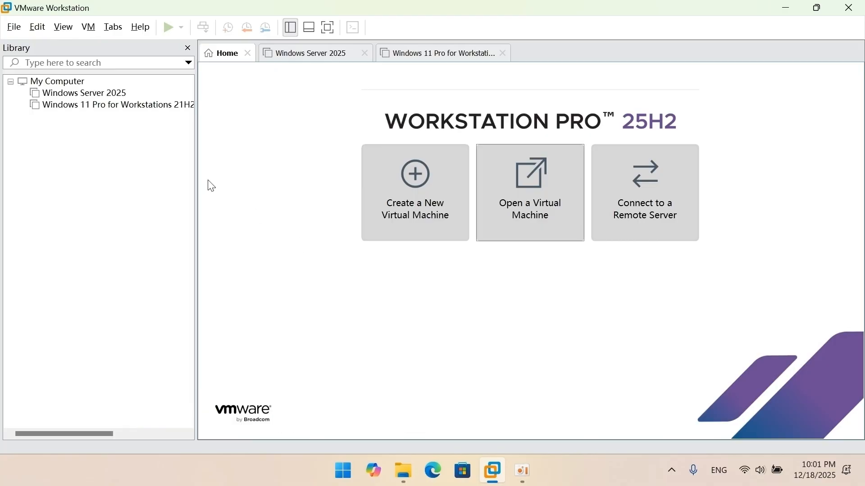
# Open the Virtual Network Editor with administrator privileges and check VMnet1's host-only type, DHCP, subnet IP and mask settings.
pyautogui.click(37, 28)
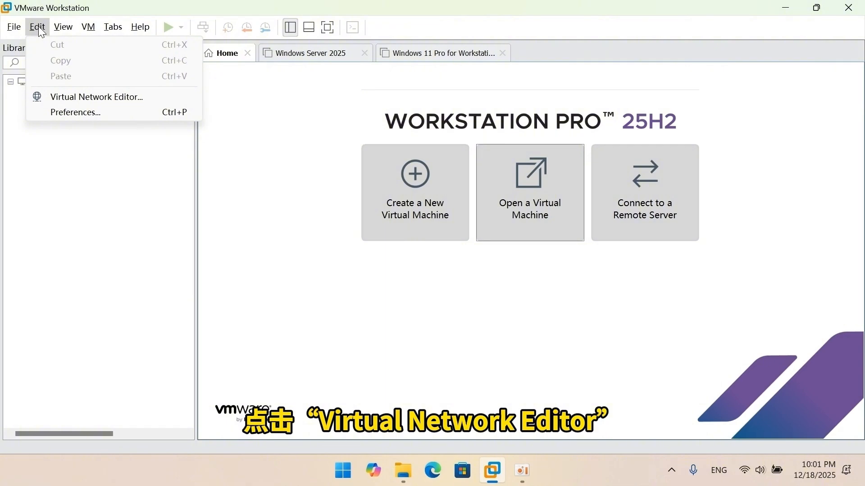
pyautogui.click(80, 100)
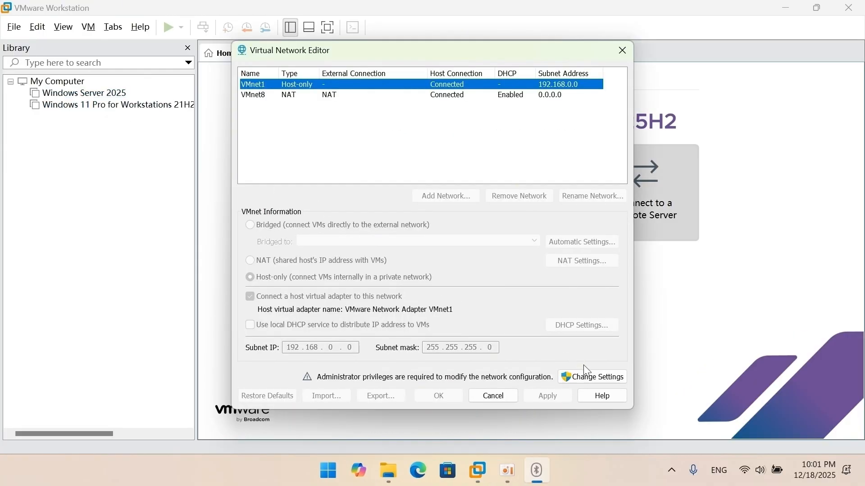
pyautogui.click(588, 376)
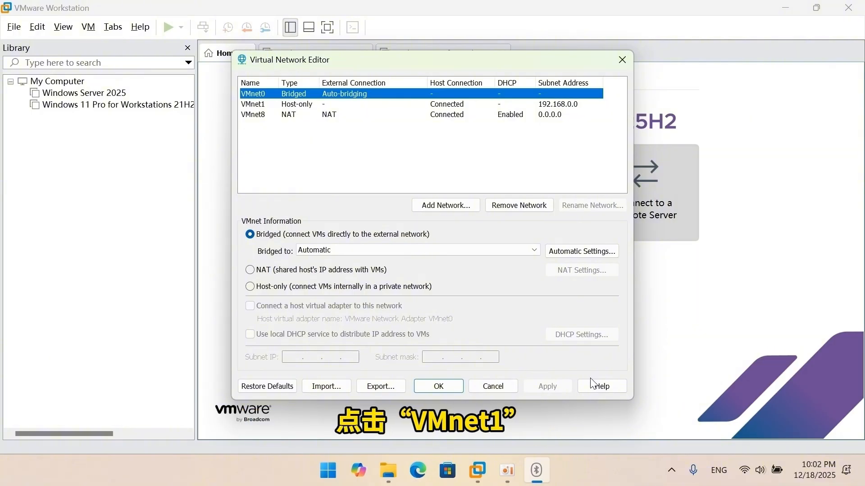
pyautogui.click(298, 104)
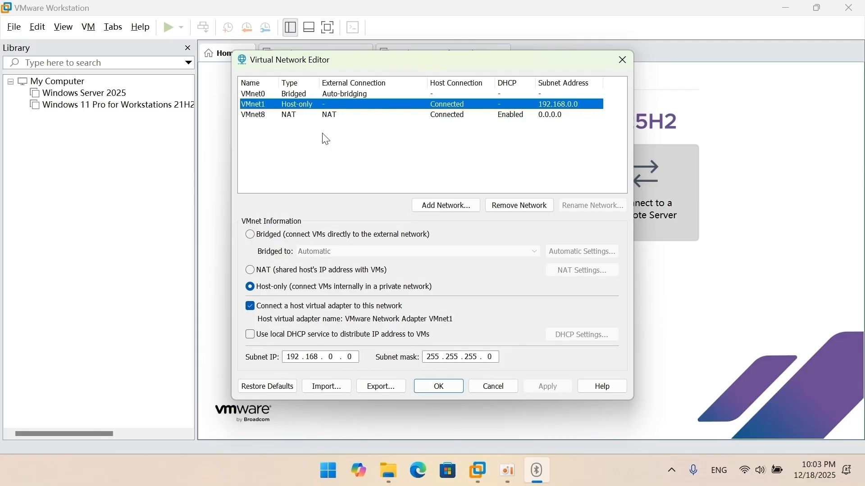
pyautogui.click(435, 386)
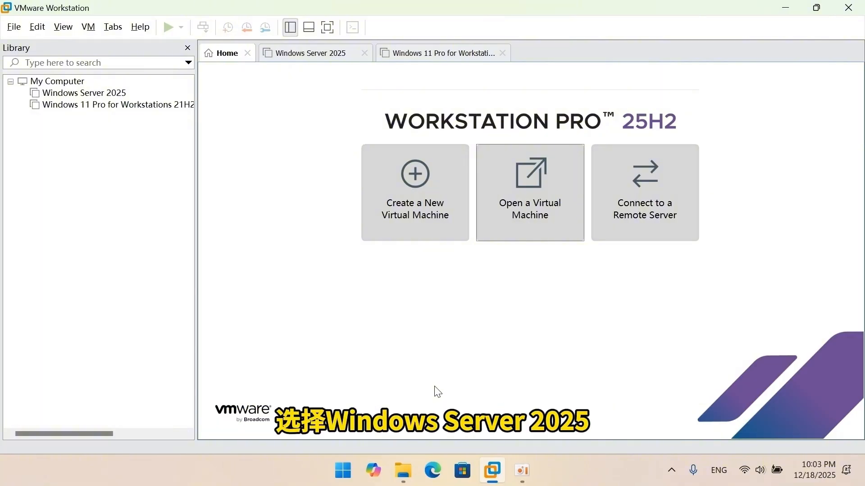
# Set the Windows Server 2025 virtual machine's network adapter to Host-only and save its settings.
pyautogui.click(100, 95)
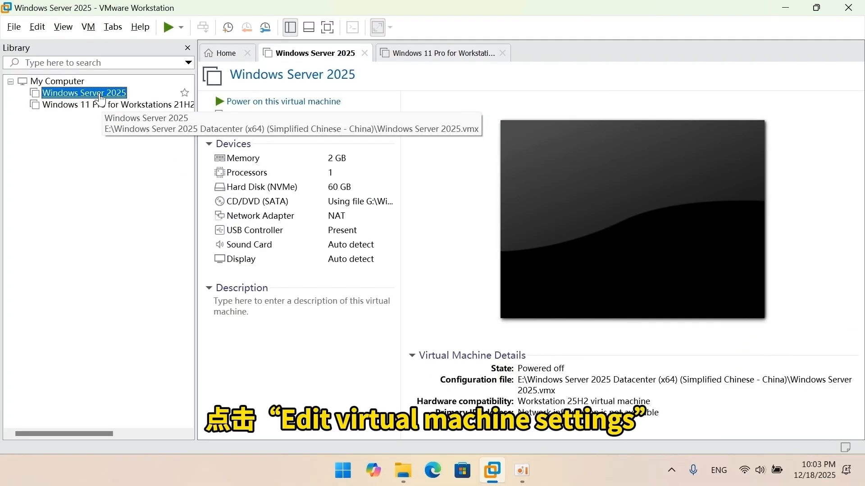
pyautogui.click(257, 118)
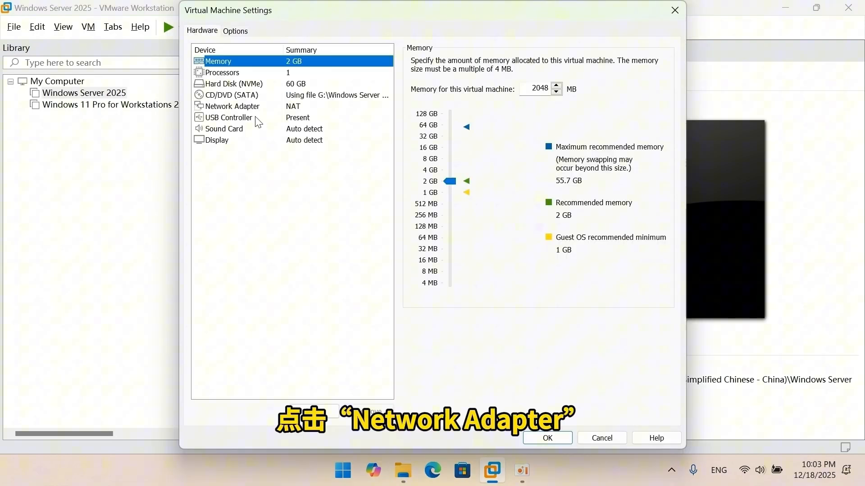
pyautogui.click(249, 106)
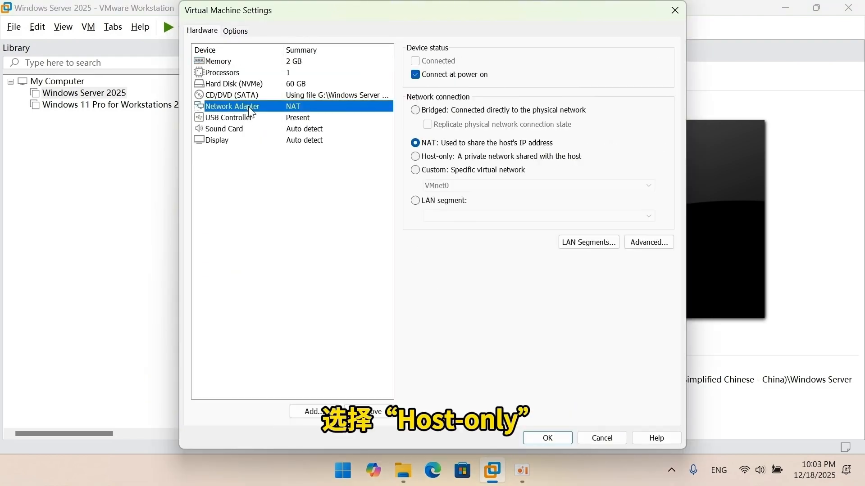
pyautogui.click(416, 158)
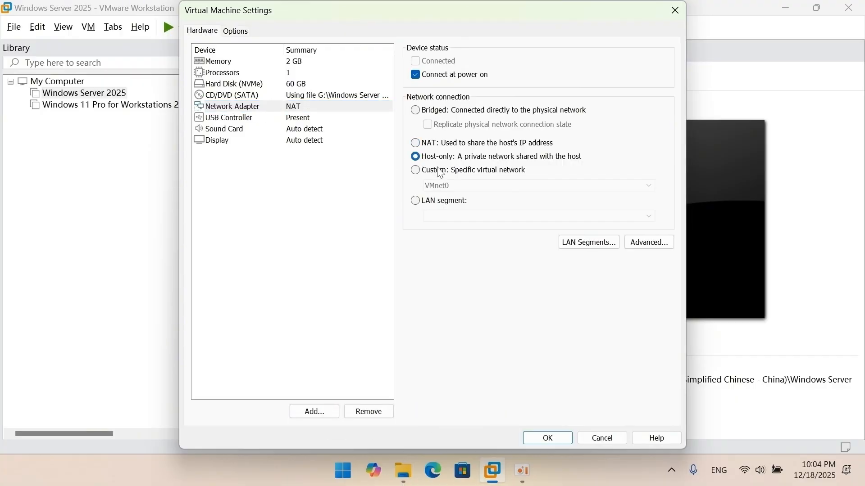
pyautogui.click(547, 438)
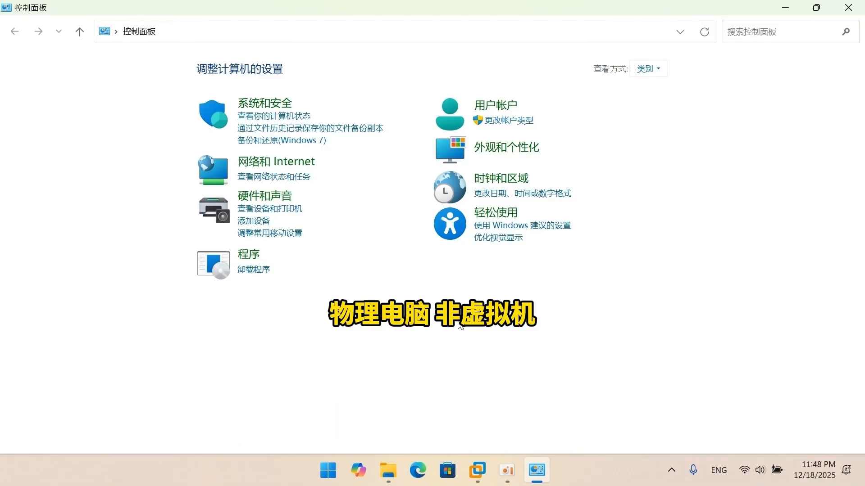
# In the physical computer's Control Panel, check the IPv4 address and DNS settings of VMware Network Adapter VMnet1.
pyautogui.click(311, 169)
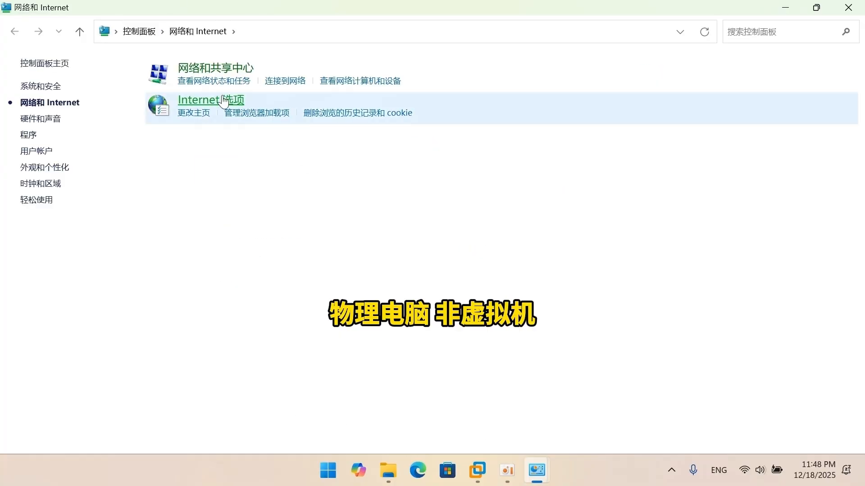
pyautogui.click(209, 71)
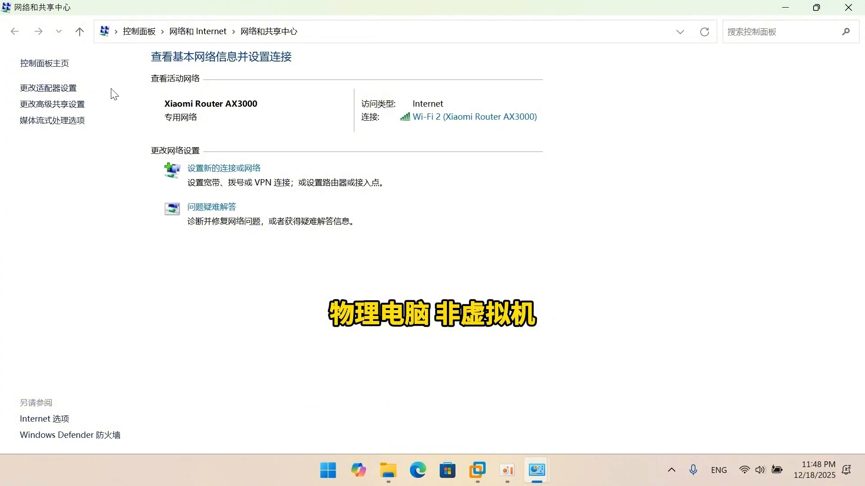
pyautogui.click(60, 88)
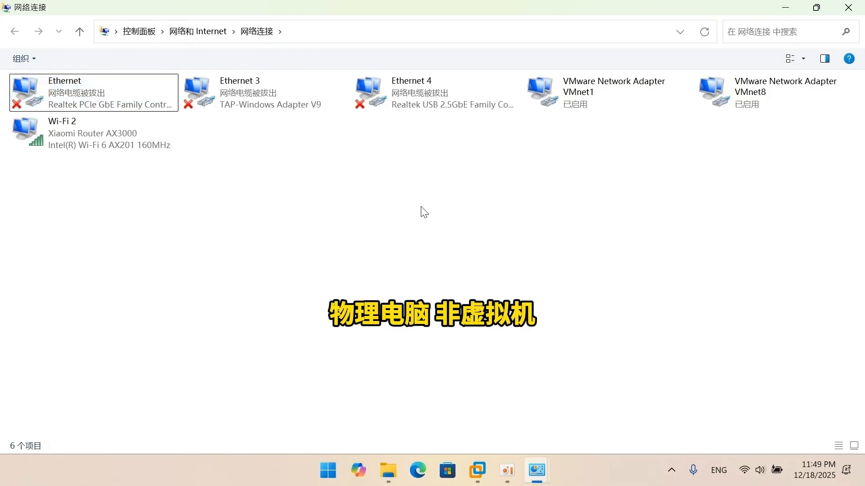
pyautogui.moveTo(585, 104)
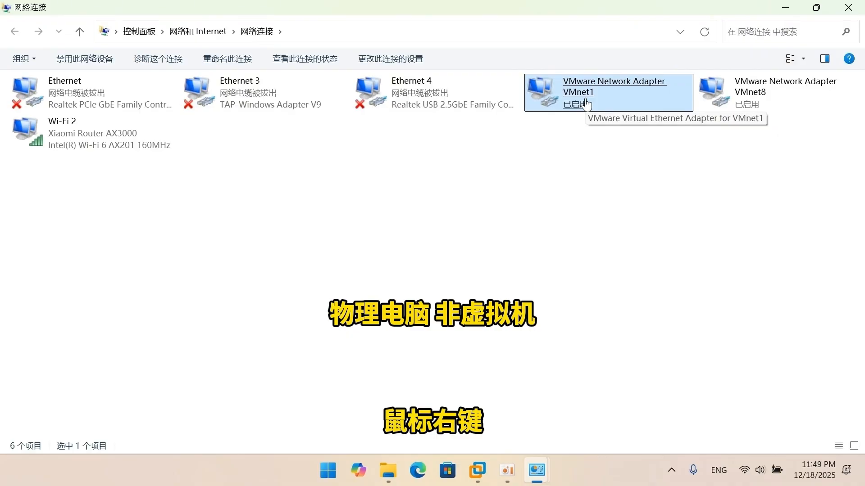
pyautogui.rightClick(586, 103)
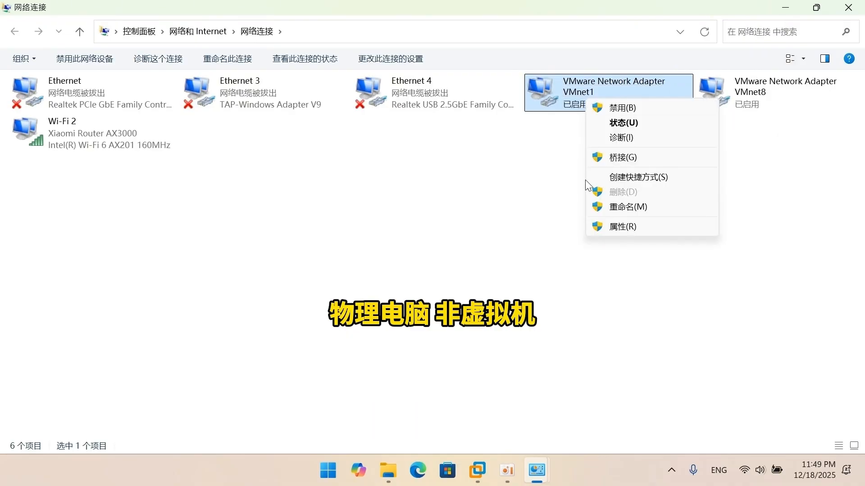
pyautogui.click(609, 227)
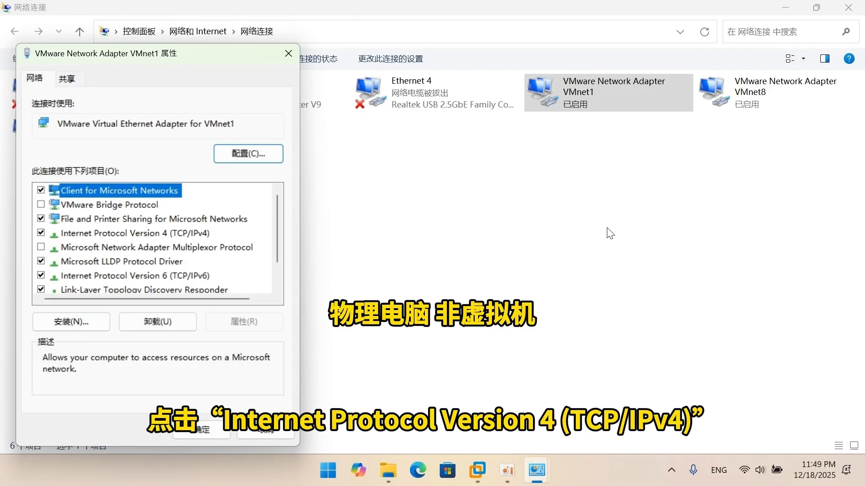
pyautogui.click(190, 233)
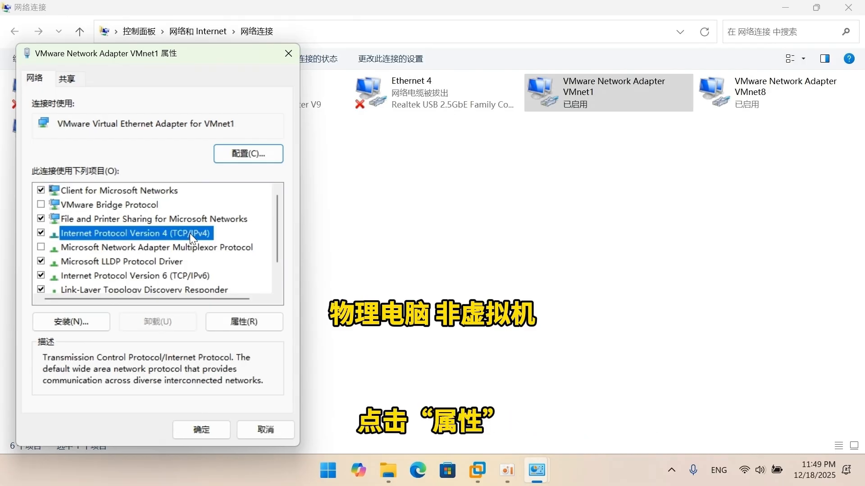
pyautogui.click(244, 321)
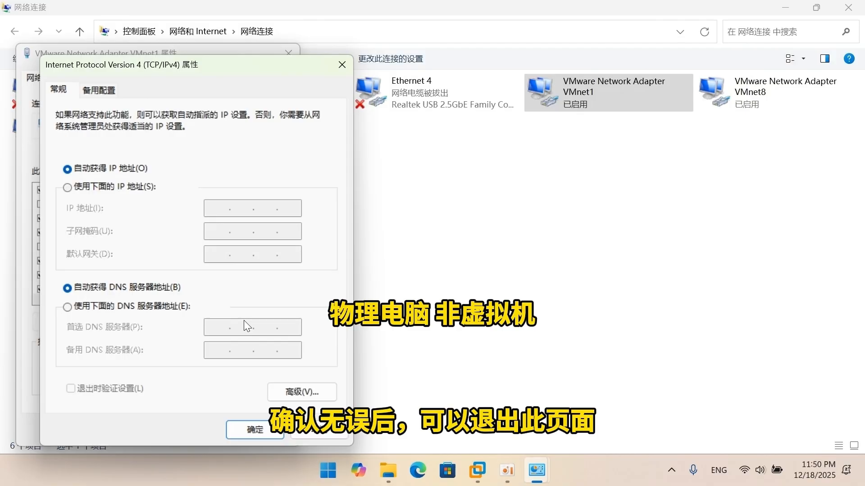
pyautogui.click(243, 429)
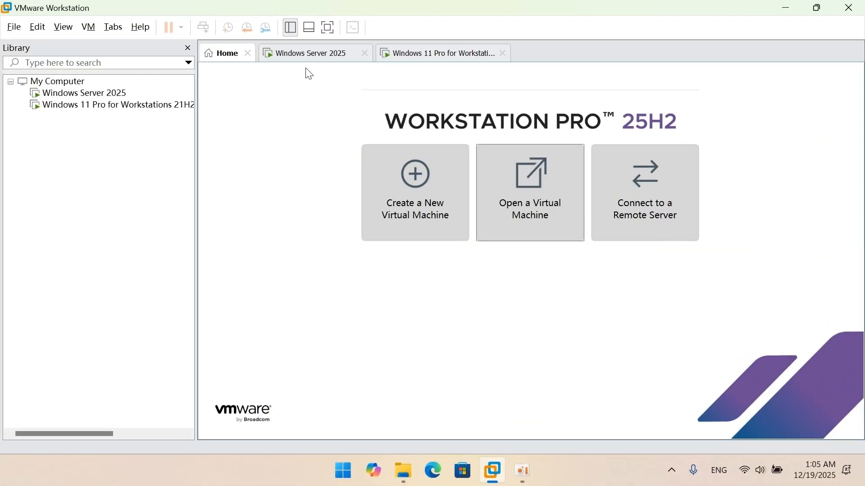
# In the Windows Server 2025 virtual machine, open the IPv4 properties of the Ethernet0 connection.
pyautogui.click(304, 60)
pyautogui.click(437, 183)
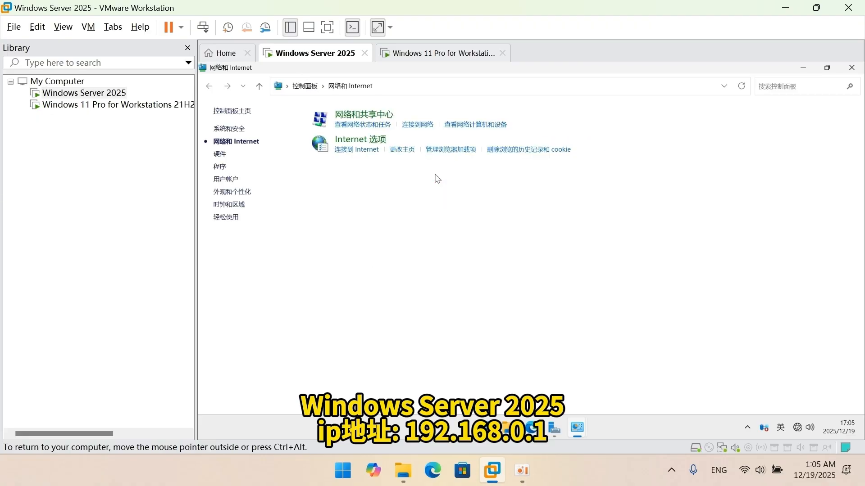
pyautogui.click(366, 118)
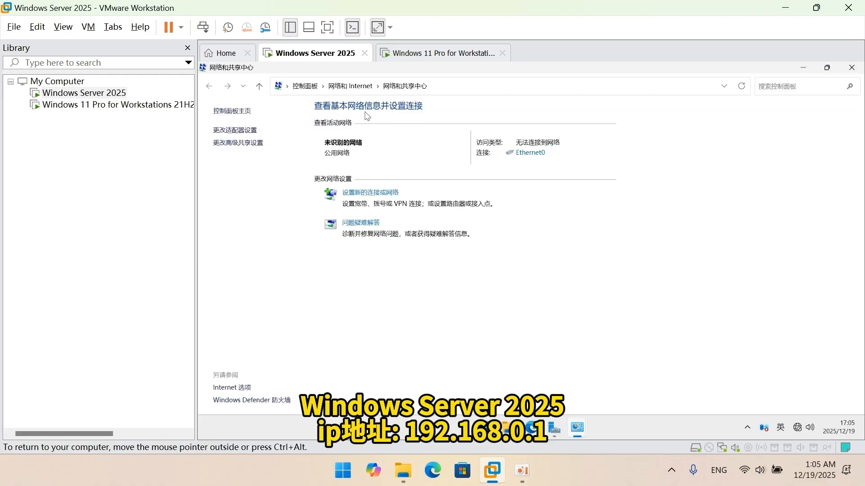
pyautogui.click(536, 159)
pyautogui.click(455, 349)
pyautogui.click(534, 257)
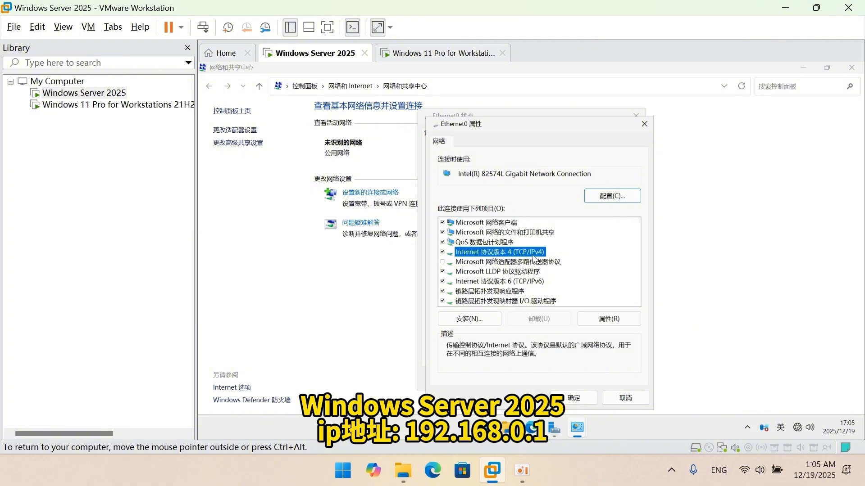
pyautogui.click(605, 324)
# Assign Ethernet0 on the server the static IP address 192.168.0.1 with the default subnet mask, and close the connection dialogs.
pyautogui.click(517, 221)
pyautogui.click(585, 235)
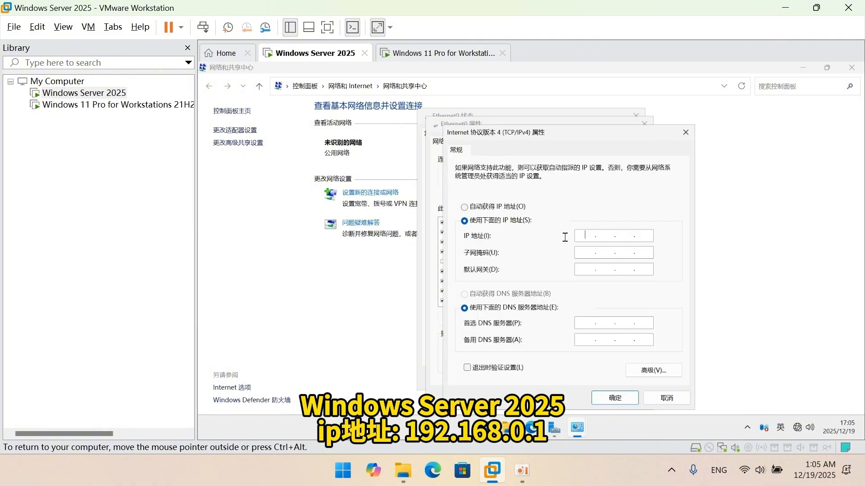
pyautogui.write('192.168.0.1')
pyautogui.click(578, 252)
pyautogui.click(615, 397)
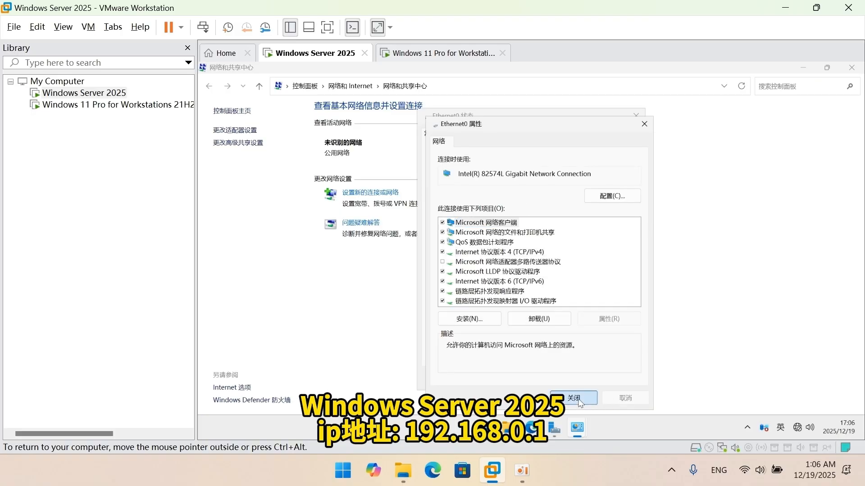
pyautogui.click(580, 402)
pyautogui.click(616, 378)
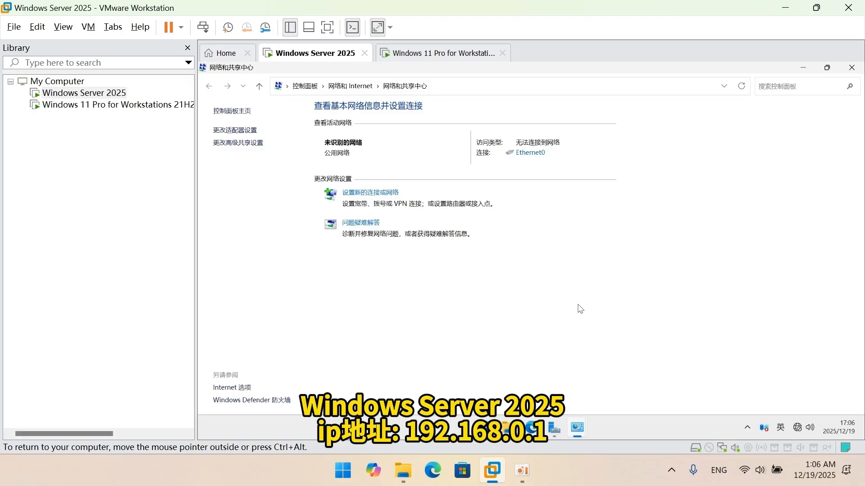
# In the Windows 11 virtual machine, open the IPv4 properties of the Ethernet0 adapter.
pyautogui.click(411, 54)
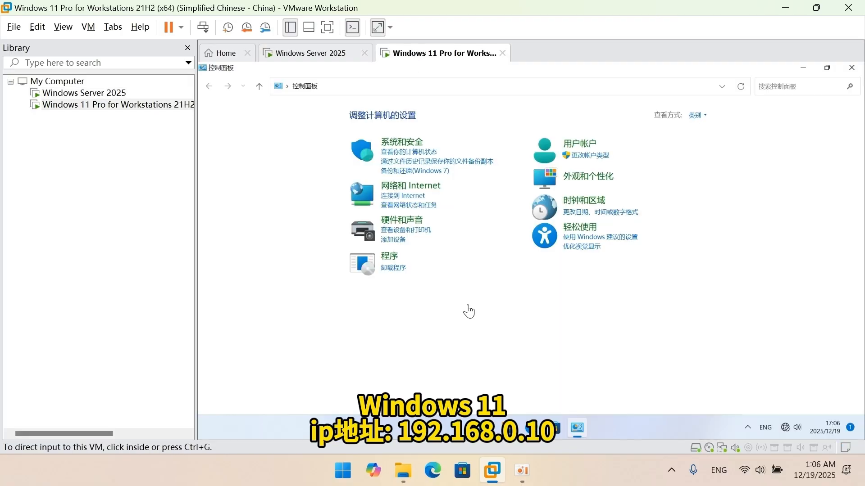
pyautogui.click(423, 191)
pyautogui.click(366, 114)
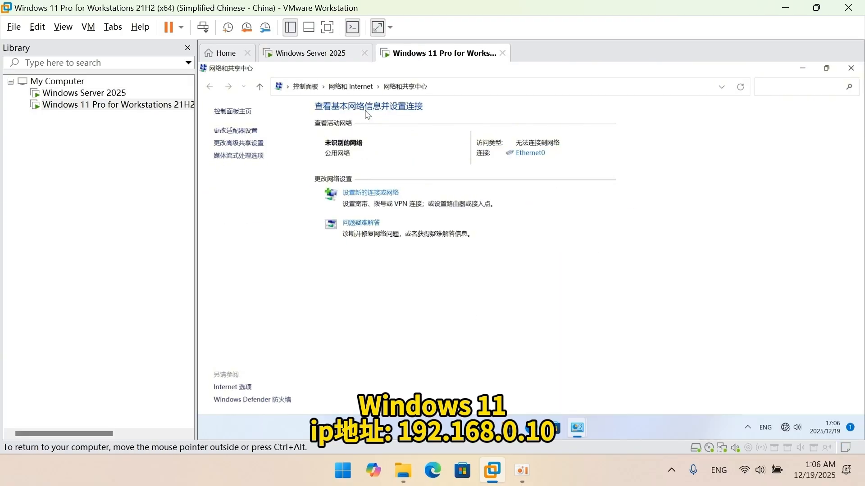
pyautogui.click(241, 134)
pyautogui.rightClick(241, 131)
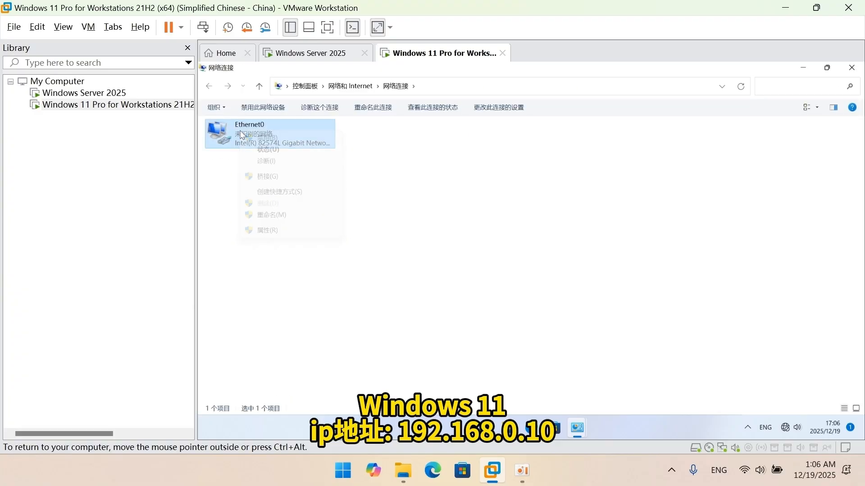
pyautogui.click(266, 231)
pyautogui.click(294, 242)
pyautogui.click(386, 314)
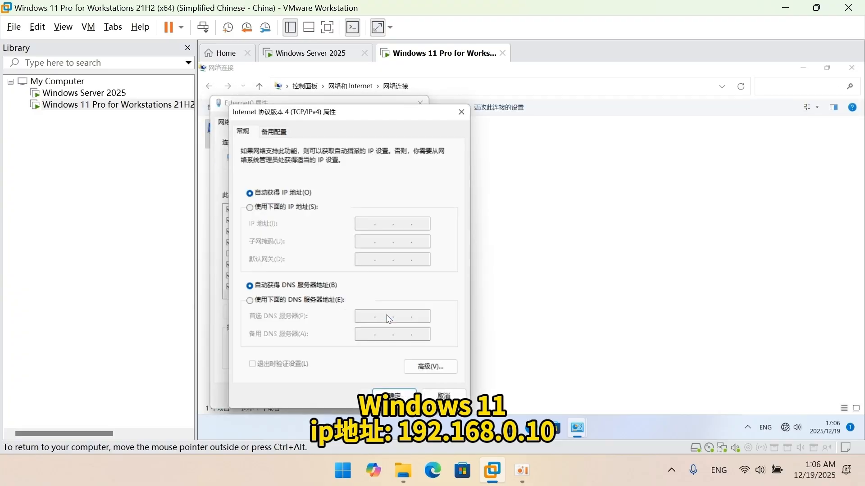
# Assign the Windows 11 Ethernet0 adapter the static IP address 192.168.0.10 with subnet mask 255.255.255.0 and save.
pyautogui.click(250, 208)
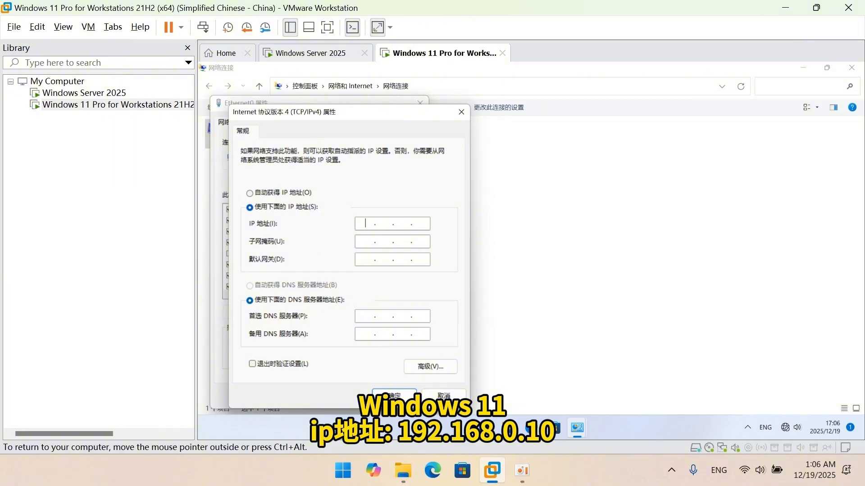
pyautogui.write('192.168.0.10')
pyautogui.click(367, 243)
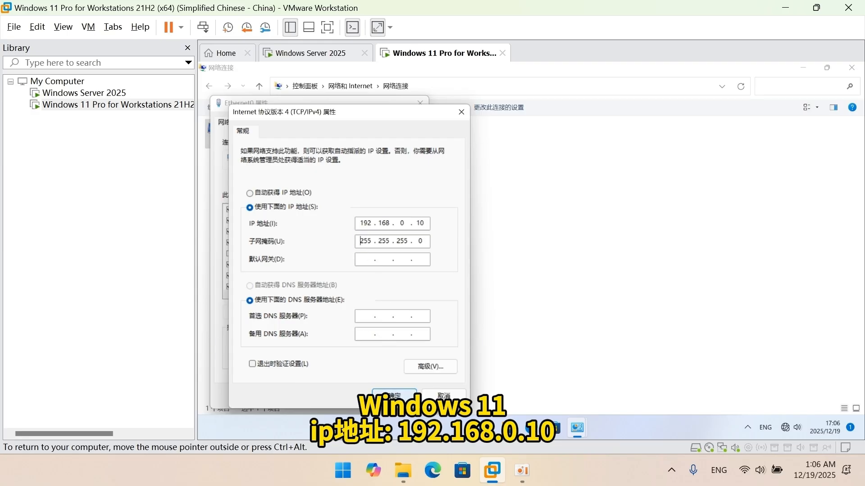
pyautogui.click(393, 395)
pyautogui.click(353, 396)
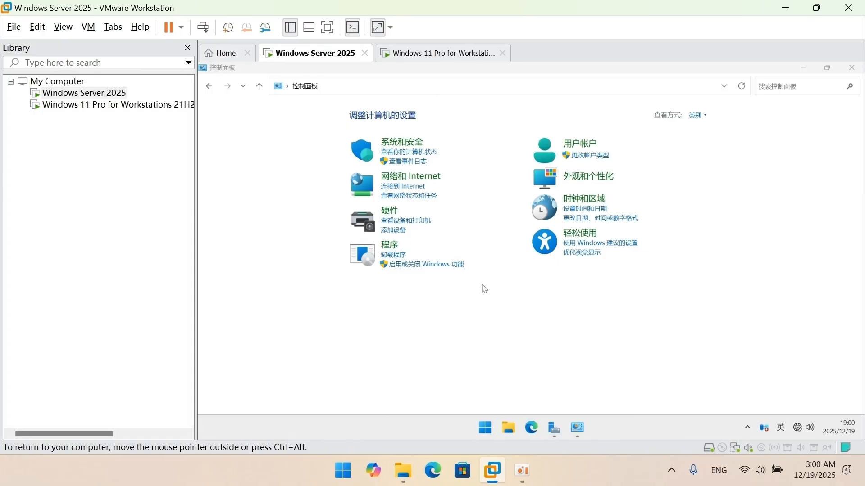
# In the Windows Server 2025 virtual machine, open the advanced security settings of Windows Defender Firewall.
pyautogui.click(409, 146)
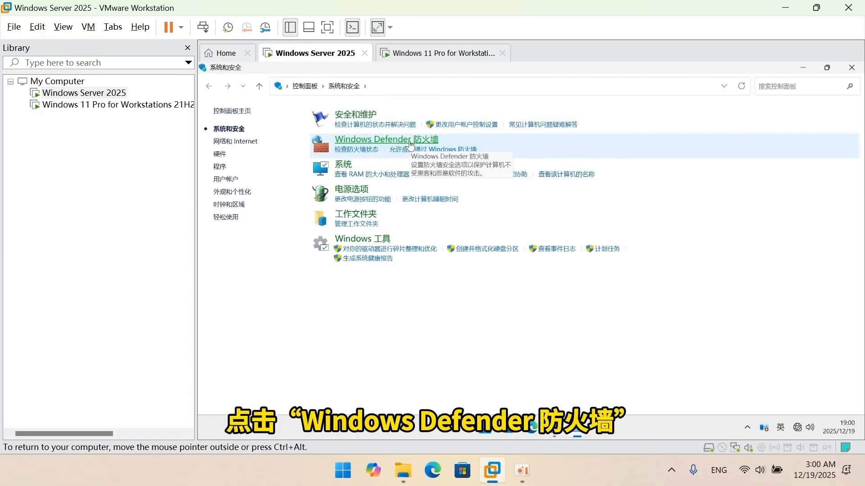
pyautogui.click(410, 140)
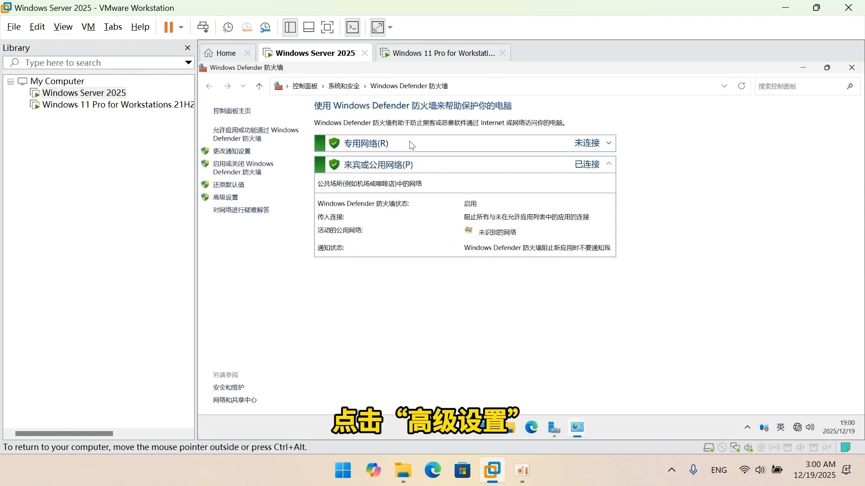
pyautogui.click(235, 198)
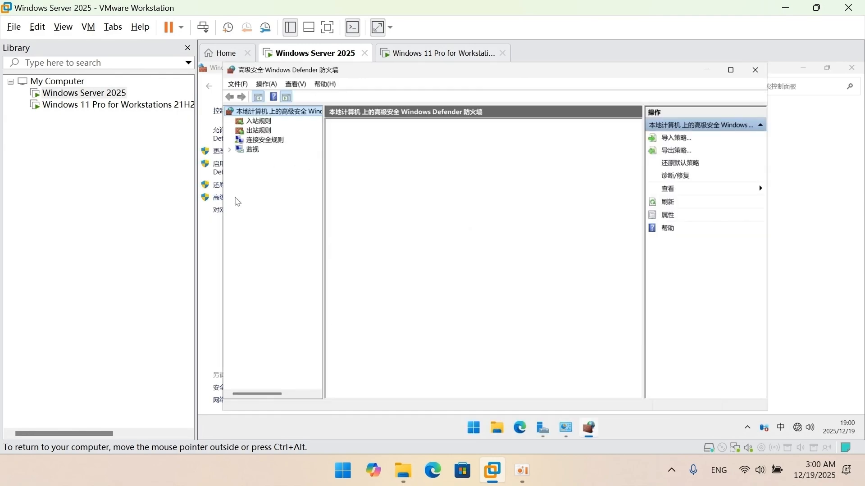
# Enable the four inbound firewall rules for core networking diagnostics ICMP echo requests (核心网络诊断 - ICMP 回显请求), covering both ICMPv4 and ICMPv6.
pyautogui.click(730, 70)
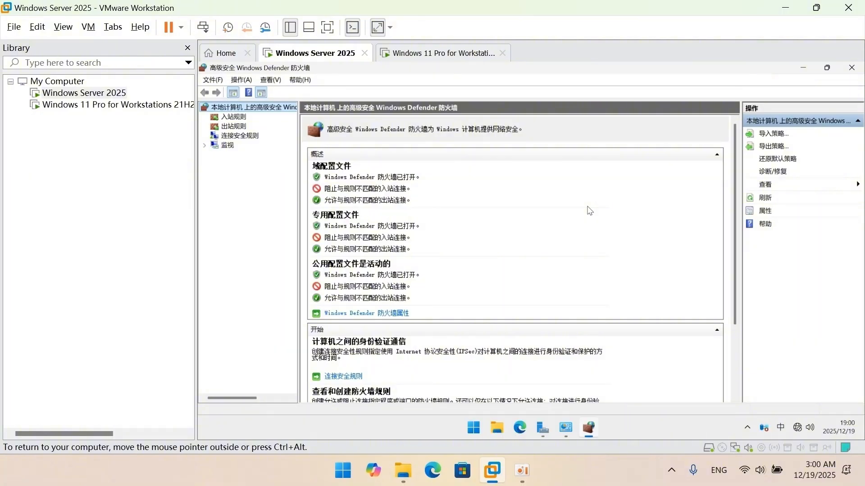
pyautogui.click(241, 118)
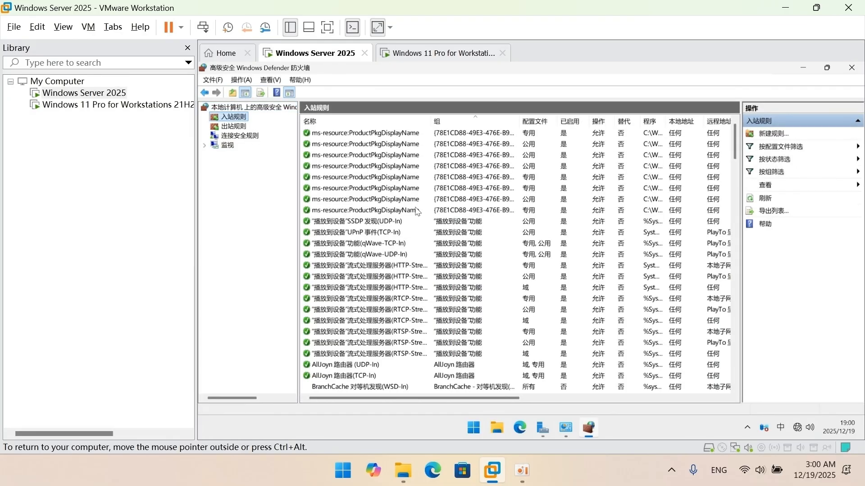
pyautogui.scroll(-10, 437, 221)
pyautogui.scroll(-12, 437, 220)
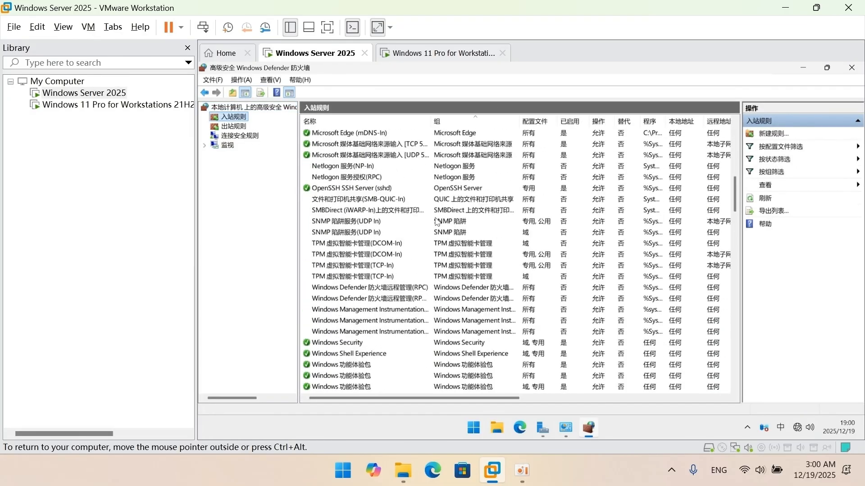
pyautogui.scroll(-10, 436, 221)
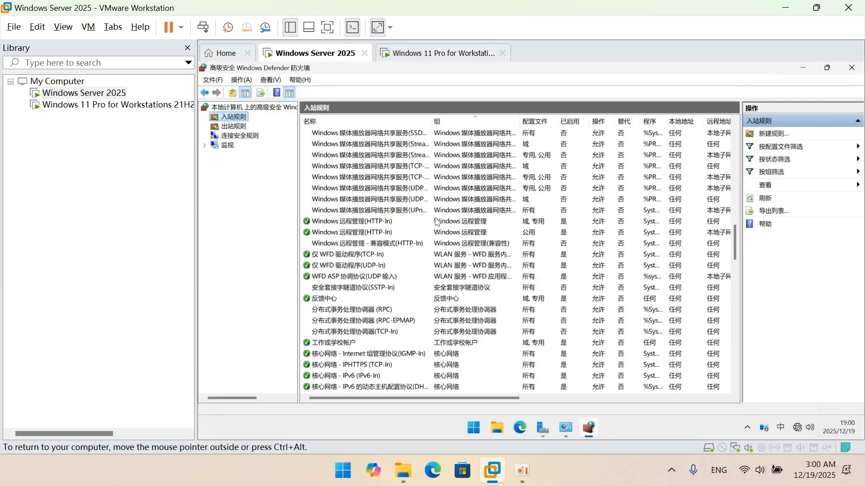
pyautogui.scroll(-1, 437, 220)
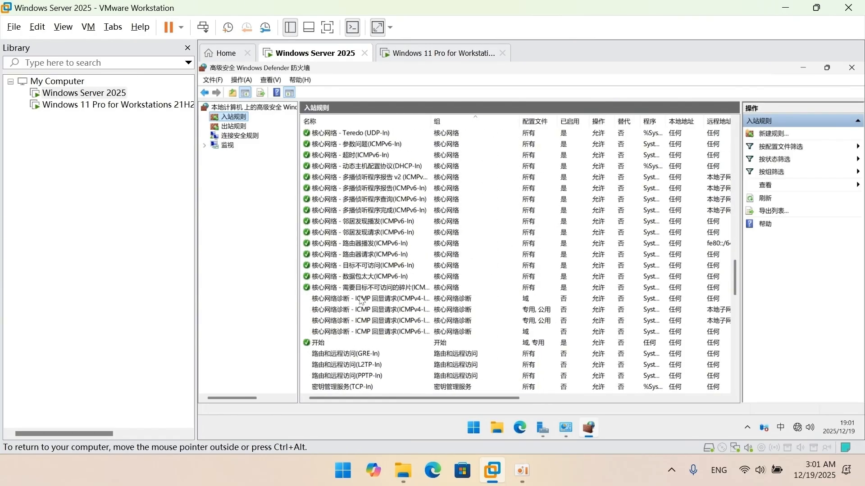
pyautogui.click(359, 298)
pyautogui.hotkey('shift', 'Down')
pyautogui.hotkey('shift', 'Down')
pyautogui.keyDown('shift'); pyautogui.click(374, 334); pyautogui.keyUp('shift')
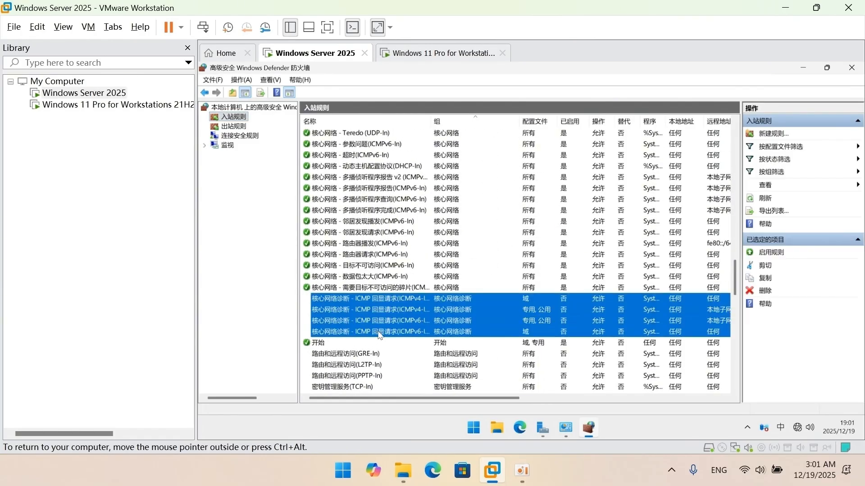
pyautogui.rightClick(386, 319)
pyautogui.click(404, 328)
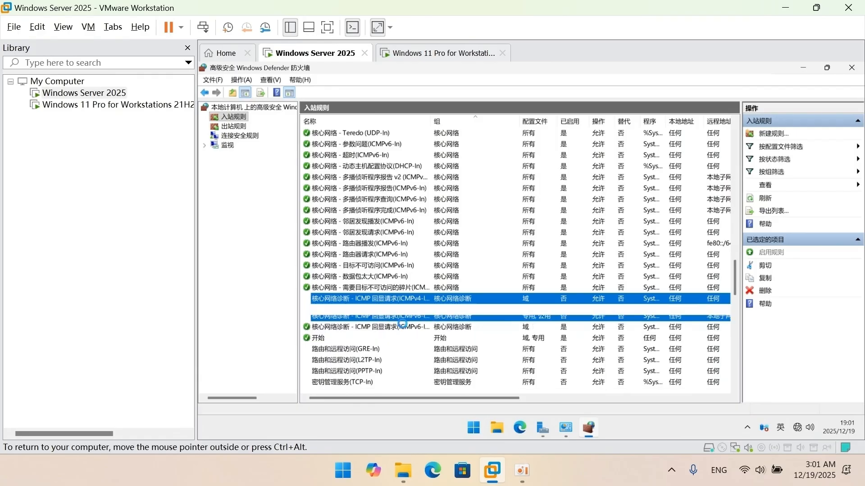
# Enable the four outbound core networking diagnostics ICMP echo request rules (核心网络诊断 - ICMP 回显请求) for ICMPv4 and ICMPv6.
pyautogui.click(234, 126)
pyautogui.scroll(-15, 468, 216)
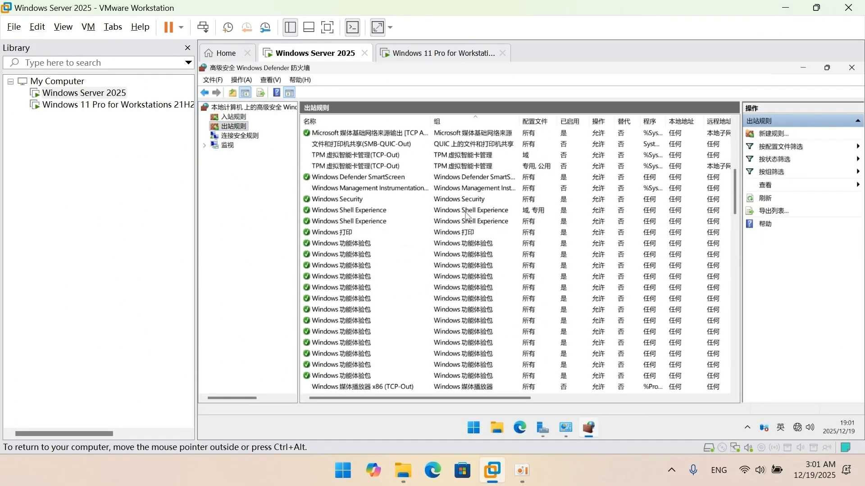
pyautogui.scroll(-9, 468, 217)
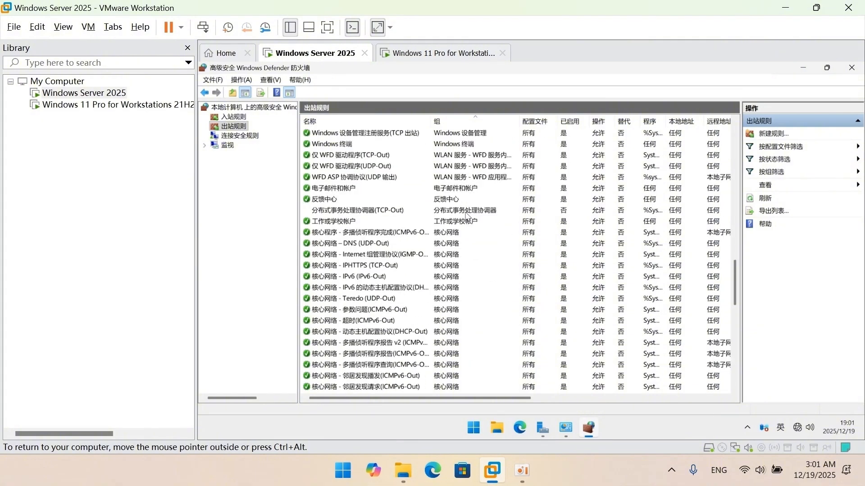
pyautogui.click(393, 298)
pyautogui.keyDown('shift'); pyautogui.click(392, 310); pyautogui.keyUp('shift')
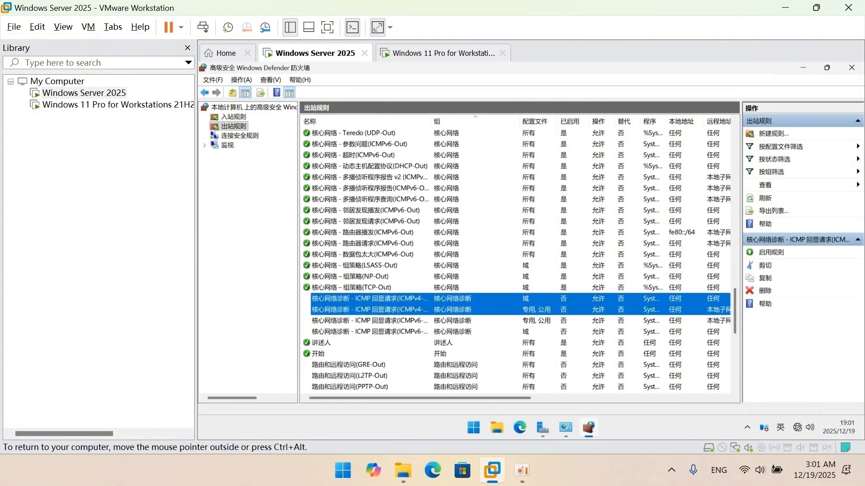
pyautogui.keyDown('shift'); pyautogui.click(388, 321); pyautogui.keyUp('shift')
pyautogui.keyDown('shift'); pyautogui.click(386, 332); pyautogui.keyUp('shift')
pyautogui.rightClick(405, 312)
pyautogui.click(425, 320)
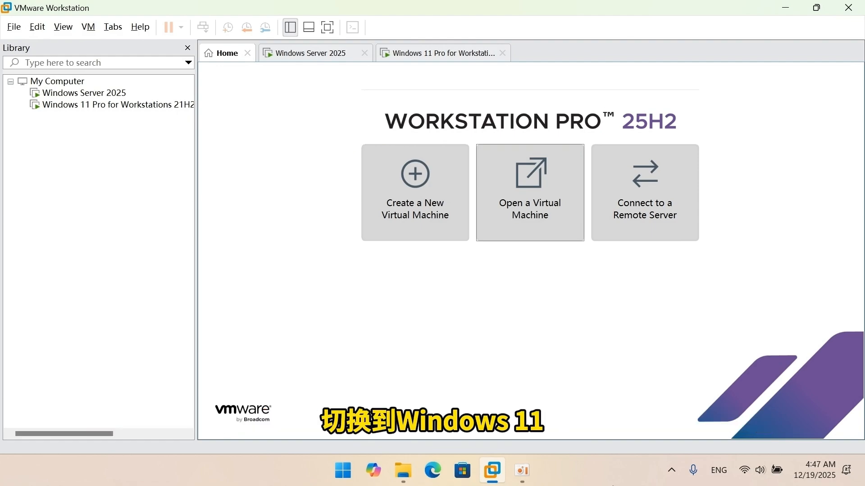
# In the Windows 11 virtual machine, open a Command Prompt and test the connection to the server with ping 192.168.0.1.
pyautogui.click(441, 57)
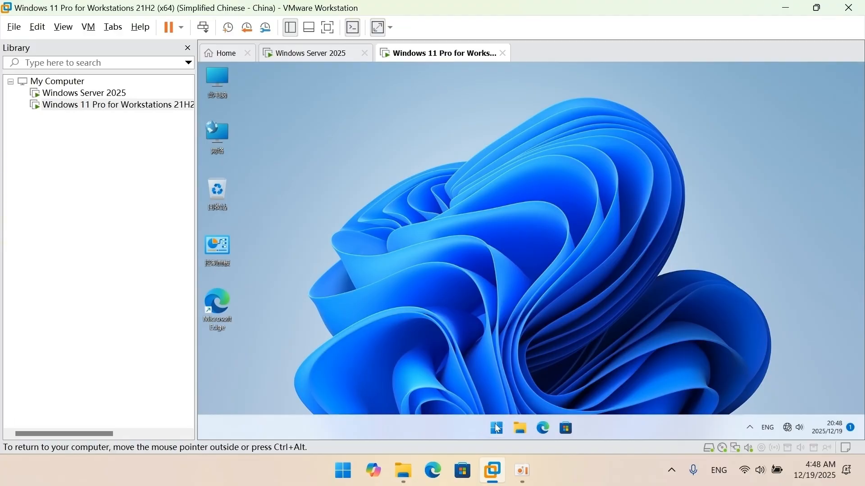
pyautogui.click(496, 427)
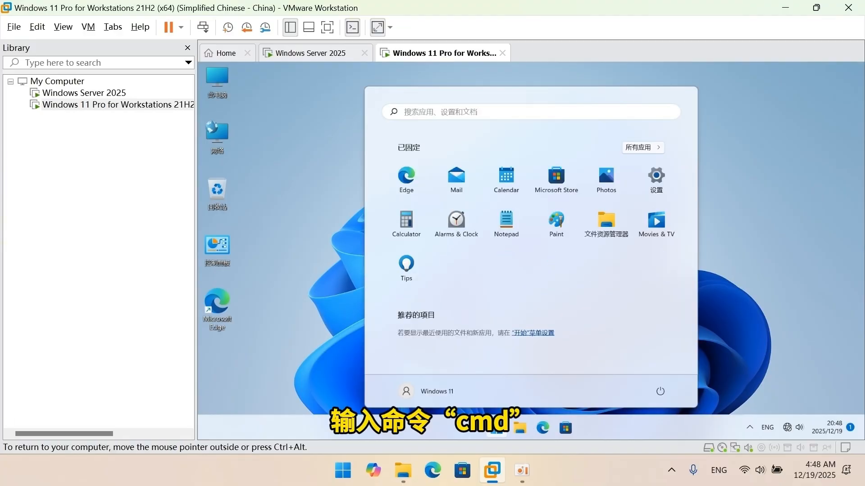
pyautogui.click(542, 116)
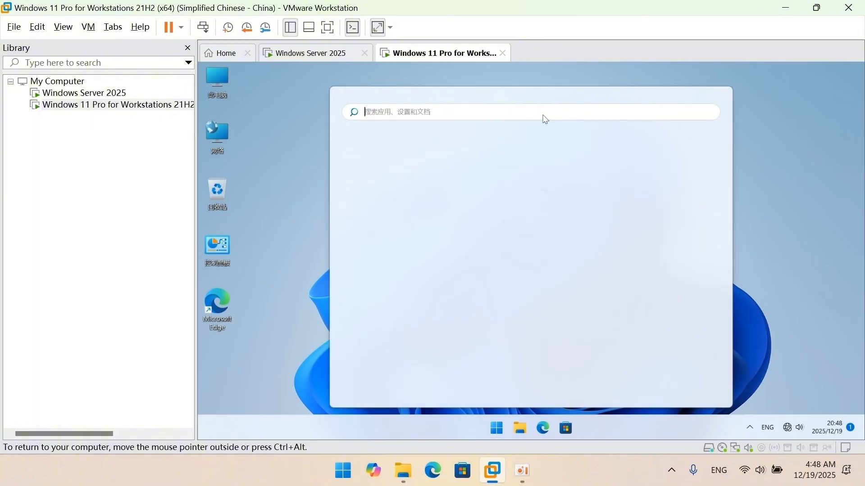
pyautogui.write('cmd')
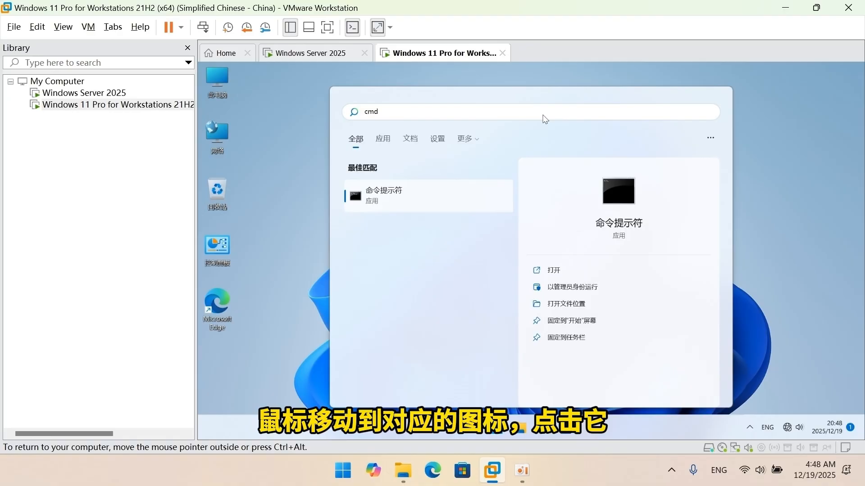
pyautogui.click(450, 196)
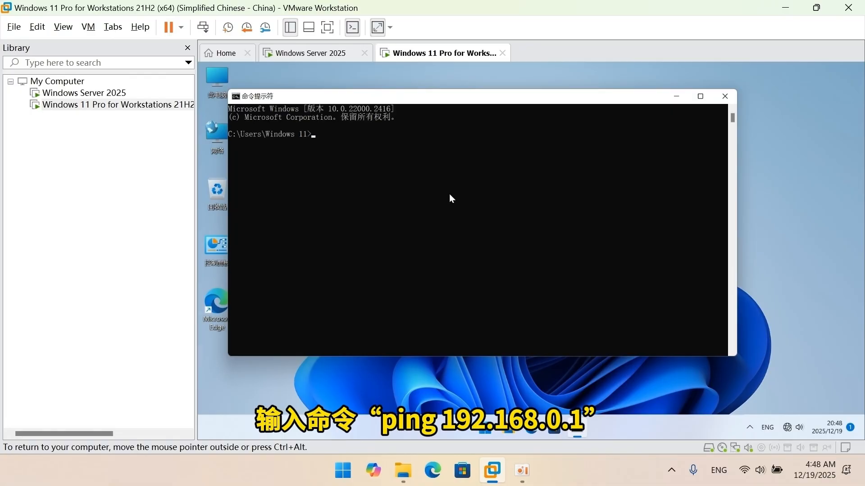
pyautogui.write('ping 192.')
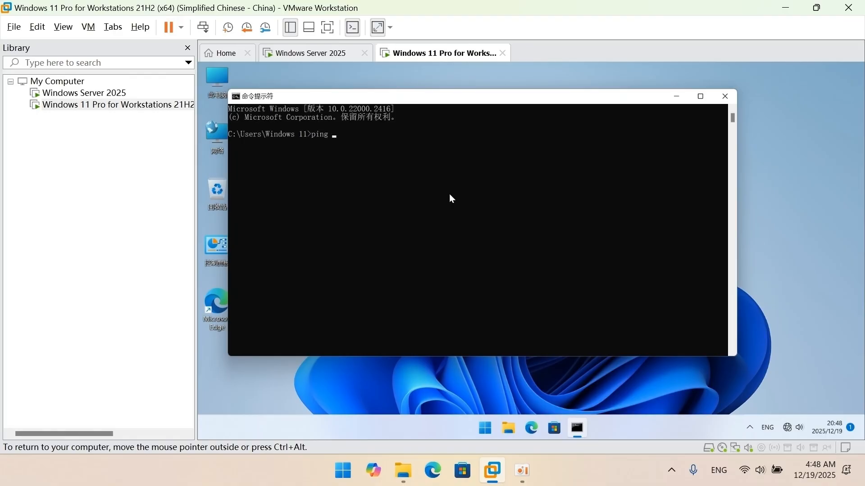
pyautogui.write('168.0.1')
pyautogui.press('Return')
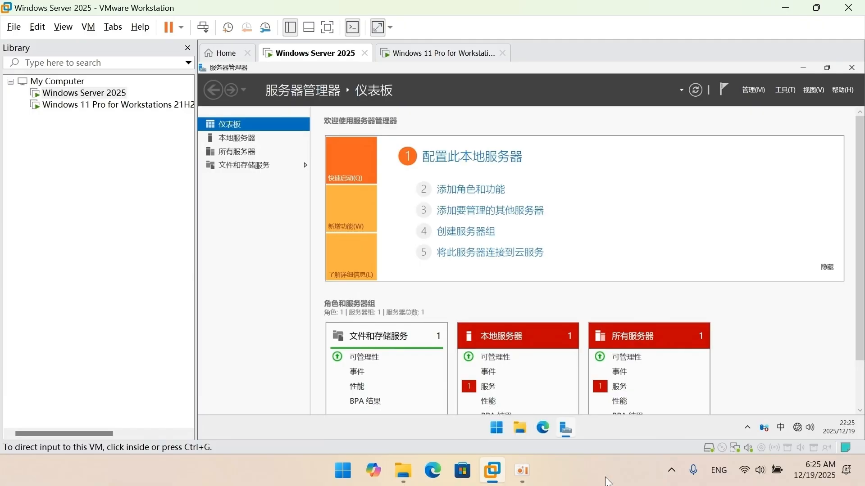
# In the Windows Server 2025 virtual machine, enable Remote Desktop (远程桌面) in the system settings and confirm.
pyautogui.click(495, 429)
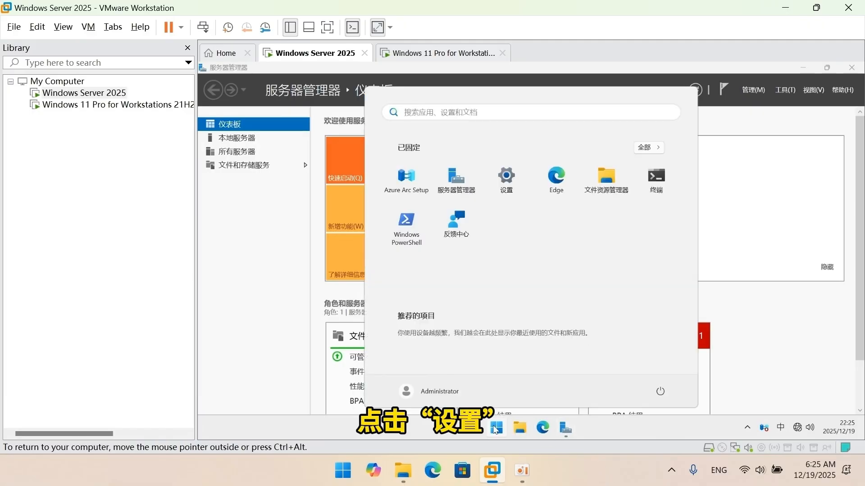
pyautogui.click(511, 191)
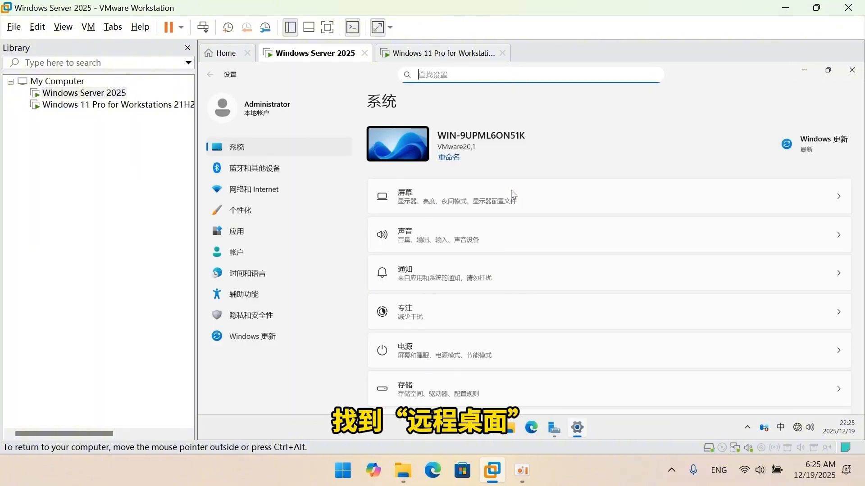
pyautogui.scroll(-5, 512, 194)
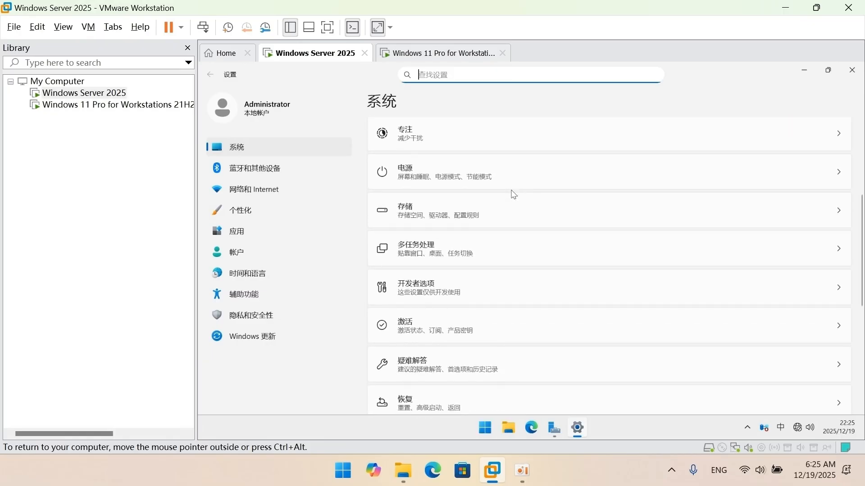
pyautogui.scroll(-3, 513, 194)
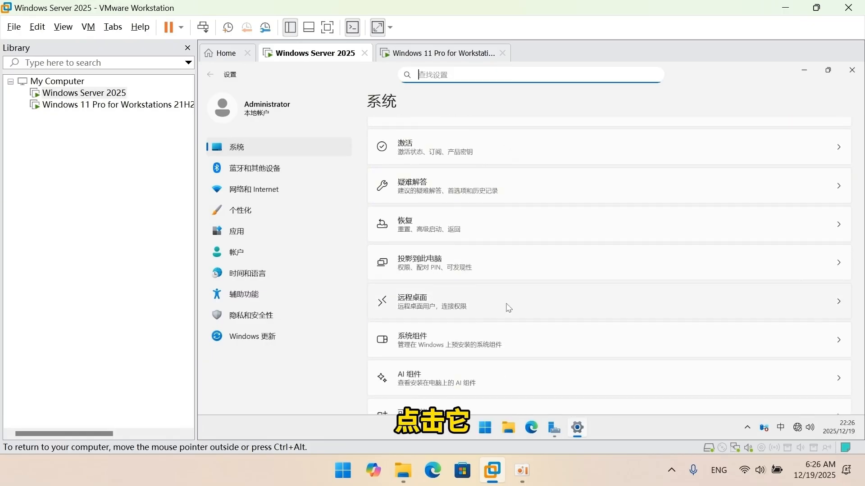
pyautogui.click(509, 308)
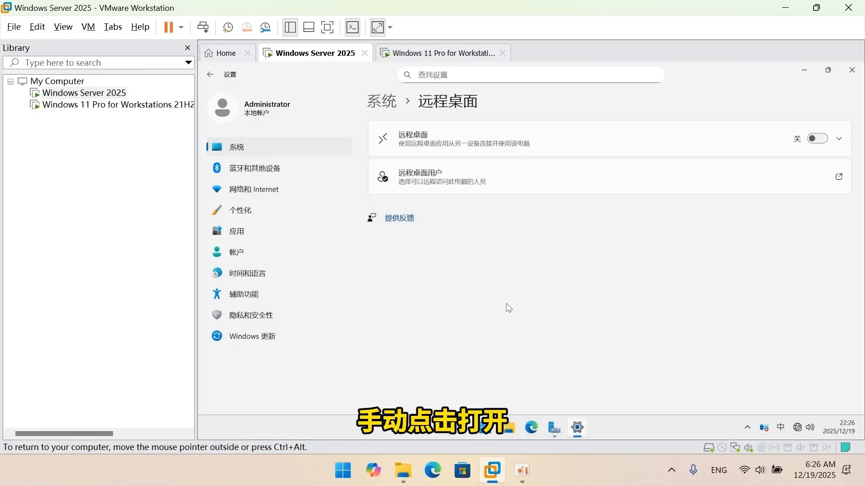
pyautogui.click(817, 139)
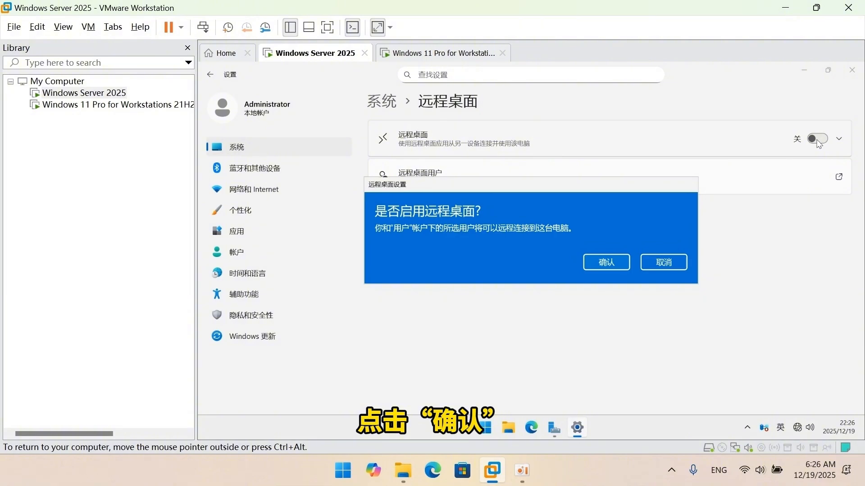
pyautogui.click(608, 262)
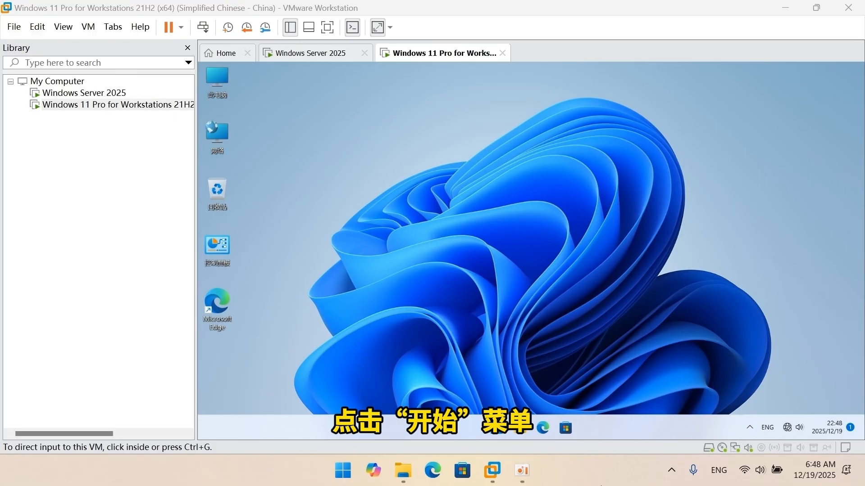
# In the Windows 11 virtual machine, search for mstsc and open Remote Desktop Connection (远程桌面连接).
pyautogui.click(498, 429)
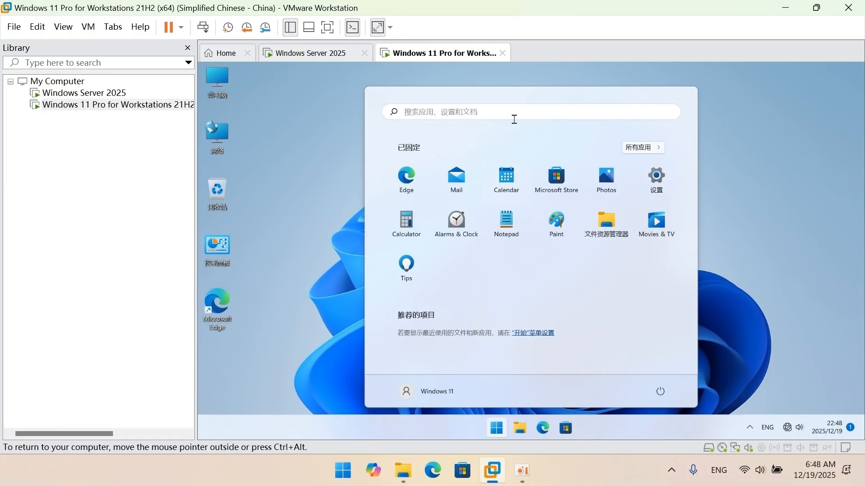
pyautogui.write('mst')
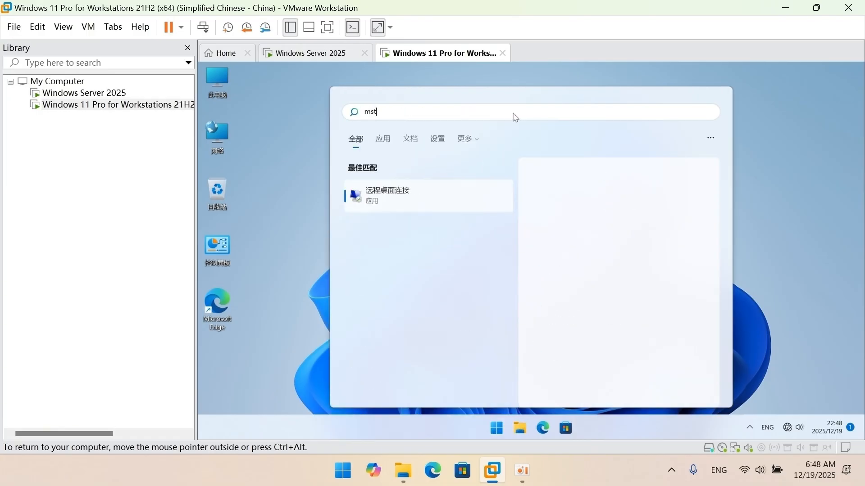
pyautogui.write('s')
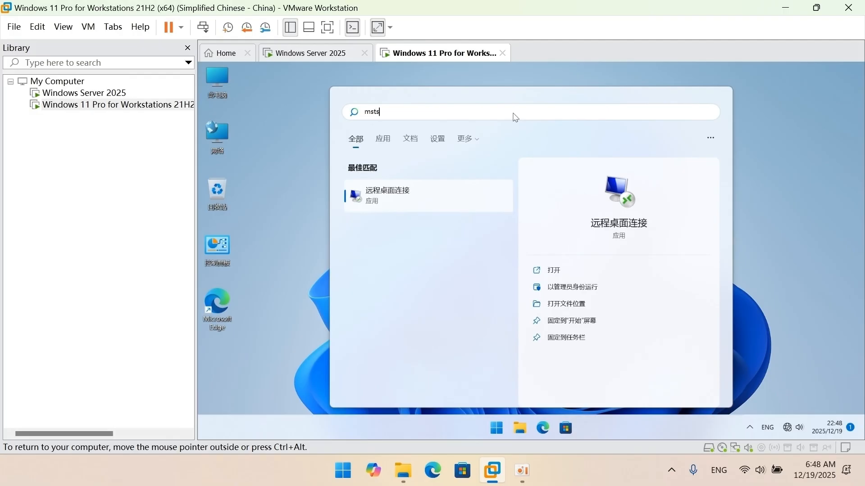
pyautogui.write('c')
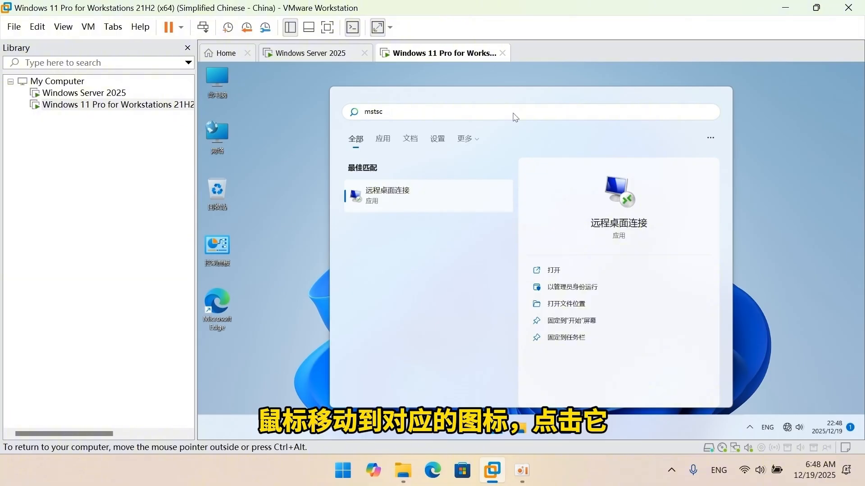
pyautogui.click(444, 199)
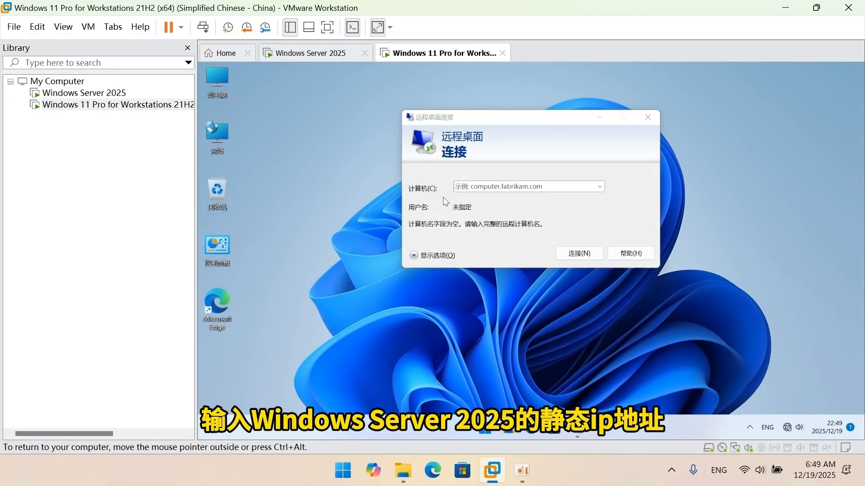
# Start a remote desktop connection to the computer 192.168.0.1.
pyautogui.click(517, 186)
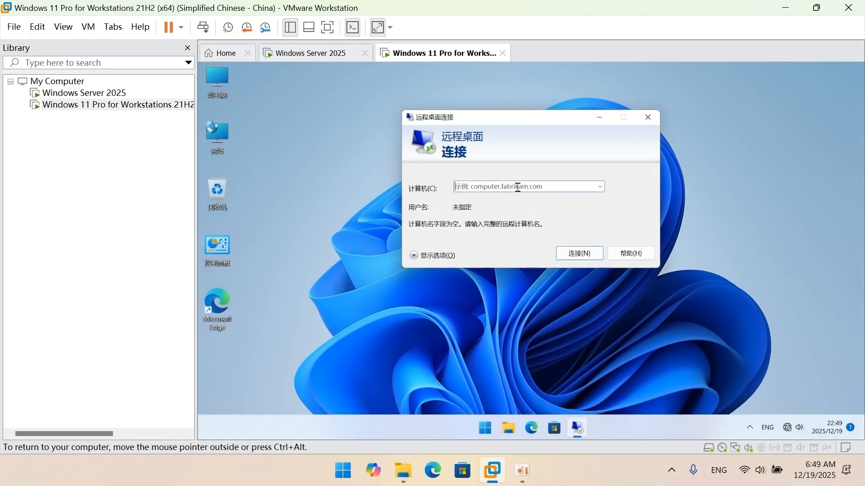
pyautogui.write('1')
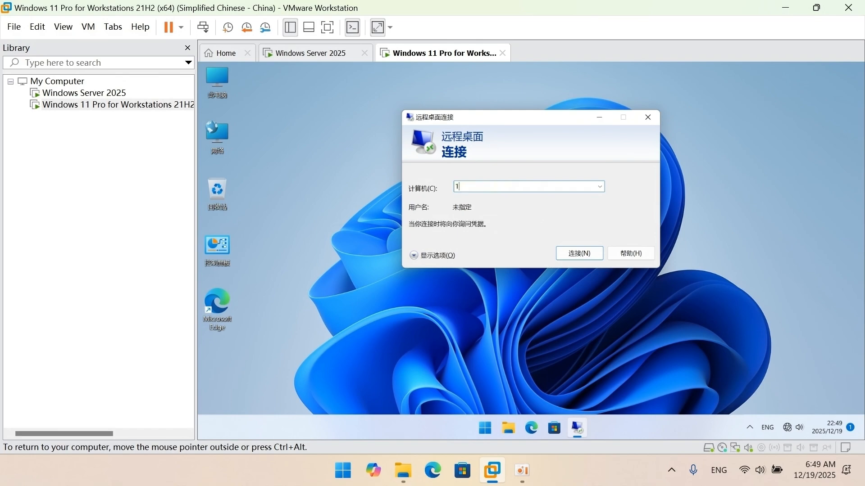
pyautogui.write('92.168.0.1')
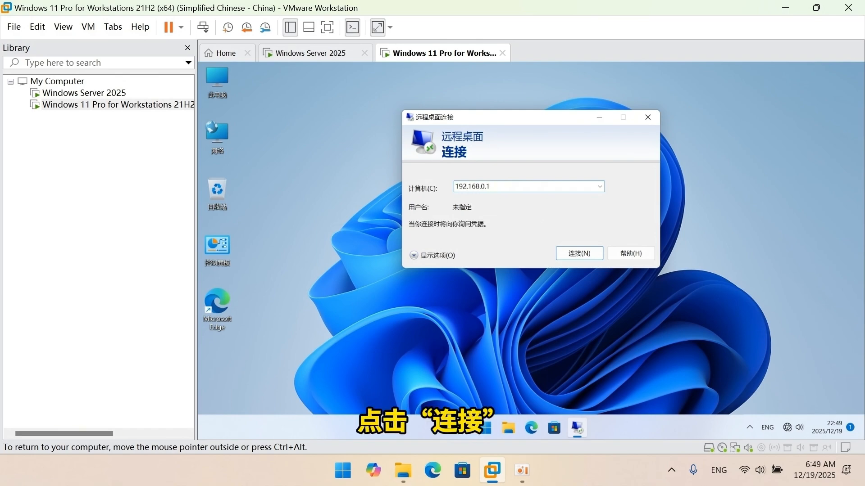
pyautogui.click(572, 254)
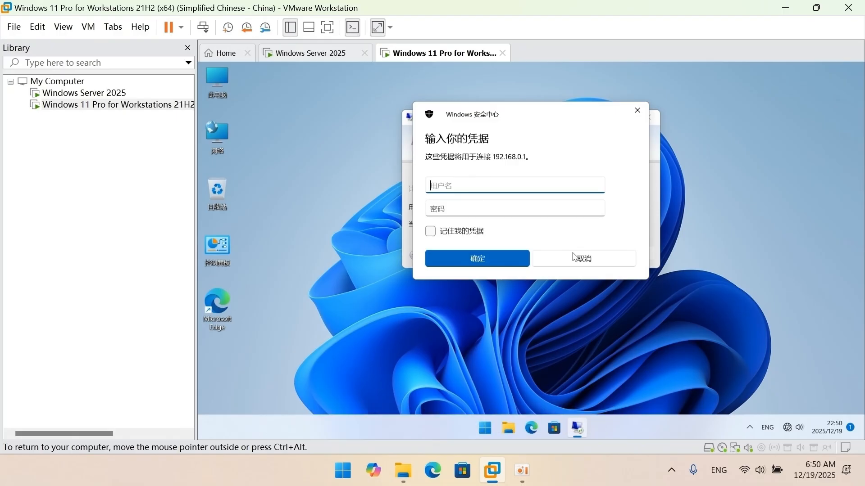
# Sign in as administrator with the account password, remember the credentials, and connect despite the certificate warning.
pyautogui.write('administrator')
pyautogui.click(557, 212)
pyautogui.write('123')
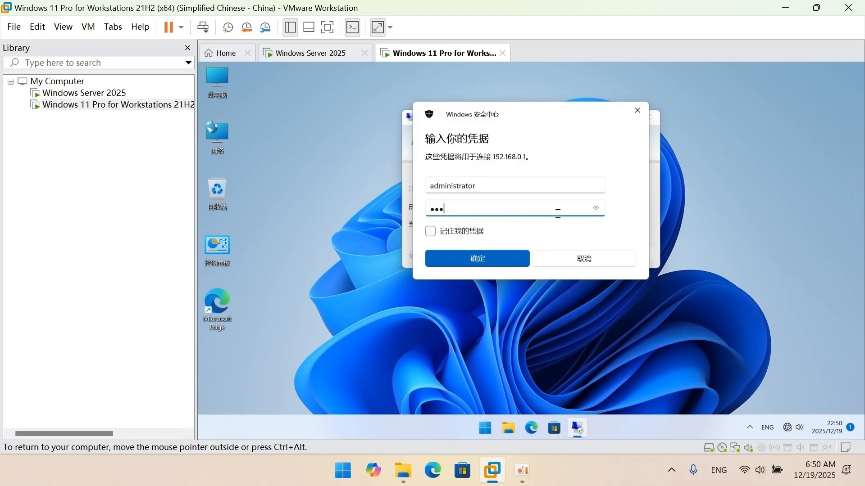
pyautogui.write('4567890123456')
pyautogui.click(477, 232)
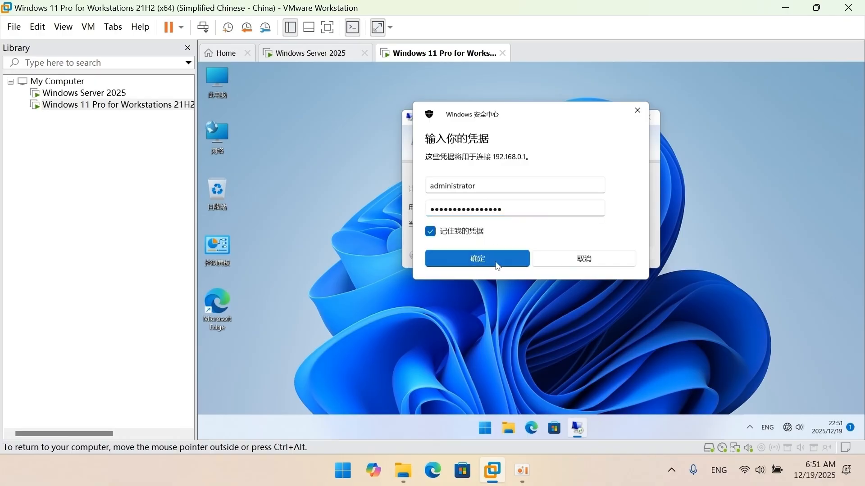
pyautogui.click(498, 265)
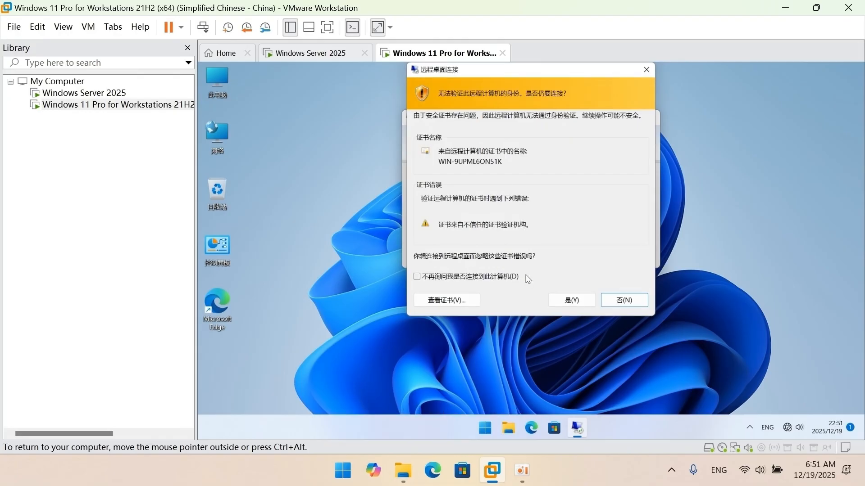
pyautogui.click(560, 303)
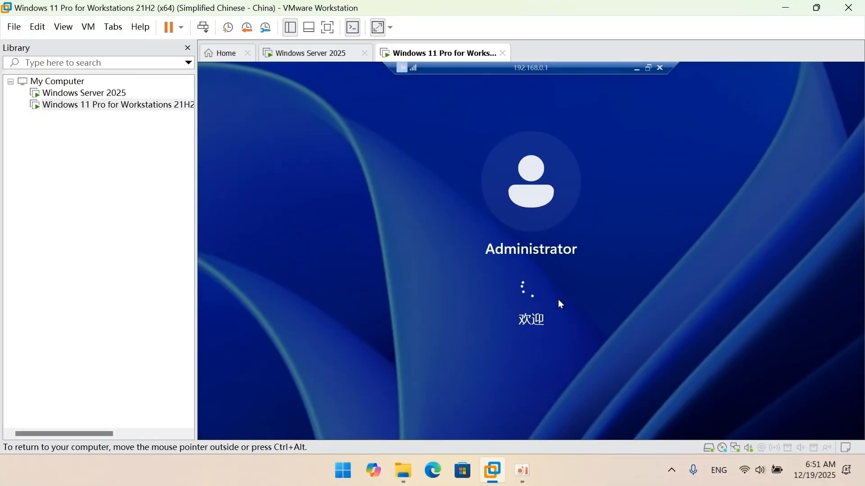